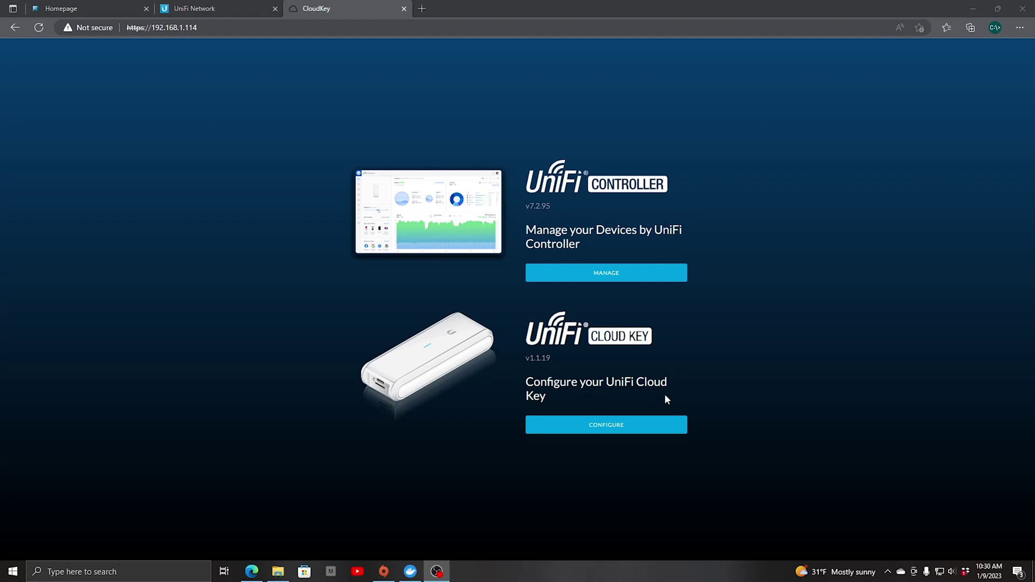
Go to the Cloud Key's CONFIGURE > Maintenance page to see its seven auto backups
left_click(614, 425)
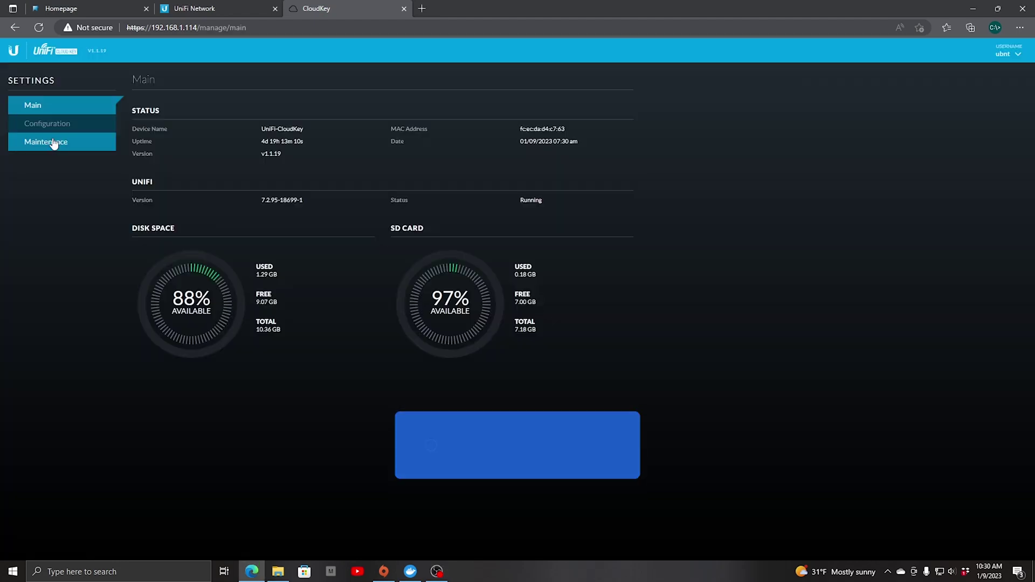
left_click(54, 143)
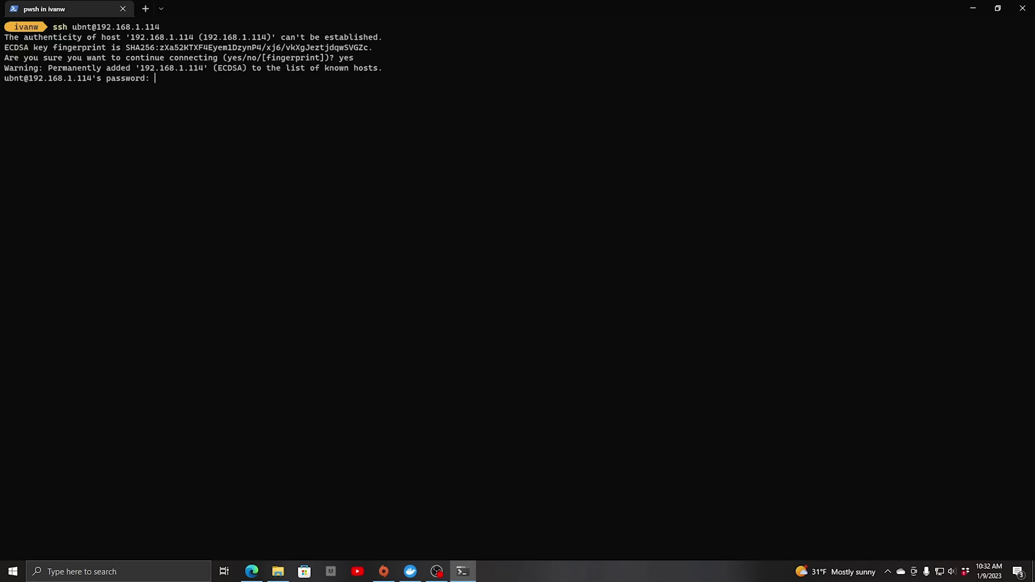
Log into the Cloud Key and browse its home folder, root and media directories
key("Return")
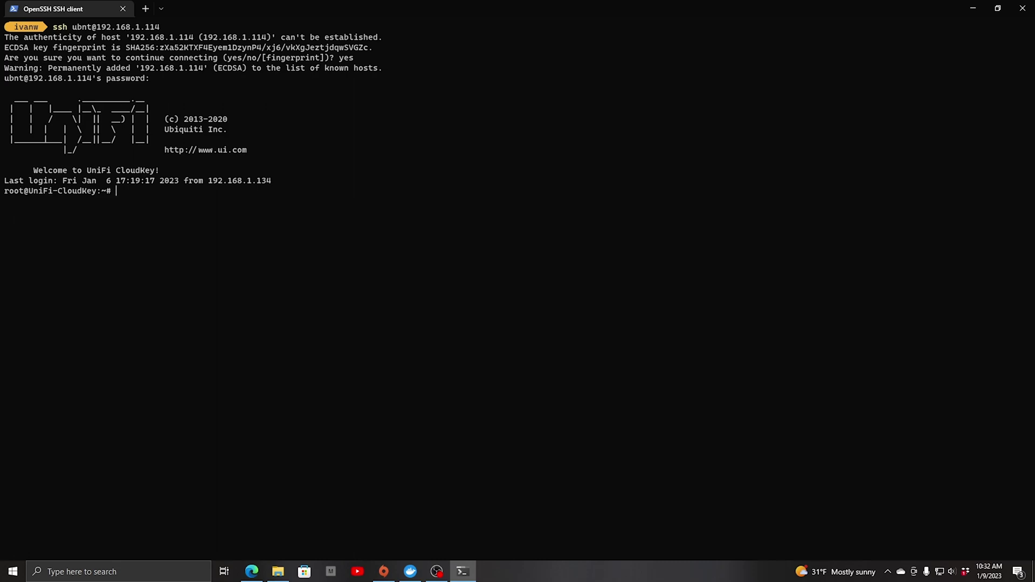
type("ls")
key("Return")
type("cd /")
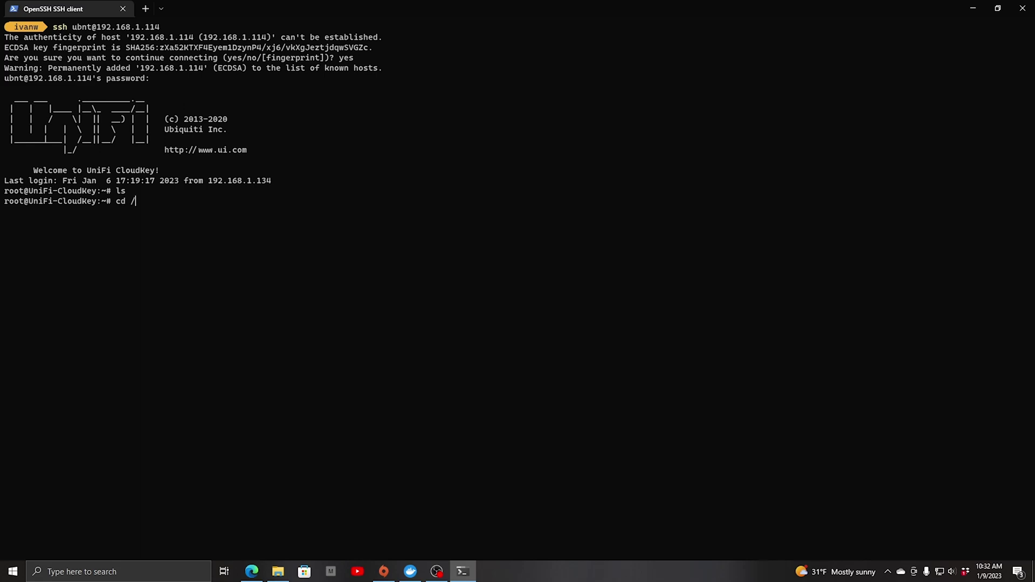
key("Return")
type("ls")
key("Return")
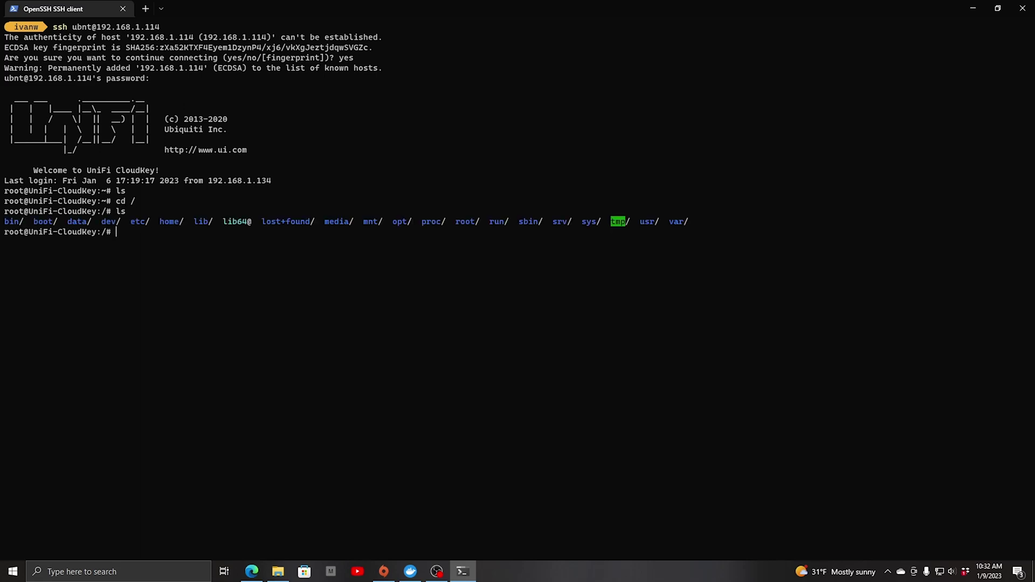
type("cd media")
key("Return")
type("ls")
key("Return")
type("cd ..")
key("Return")
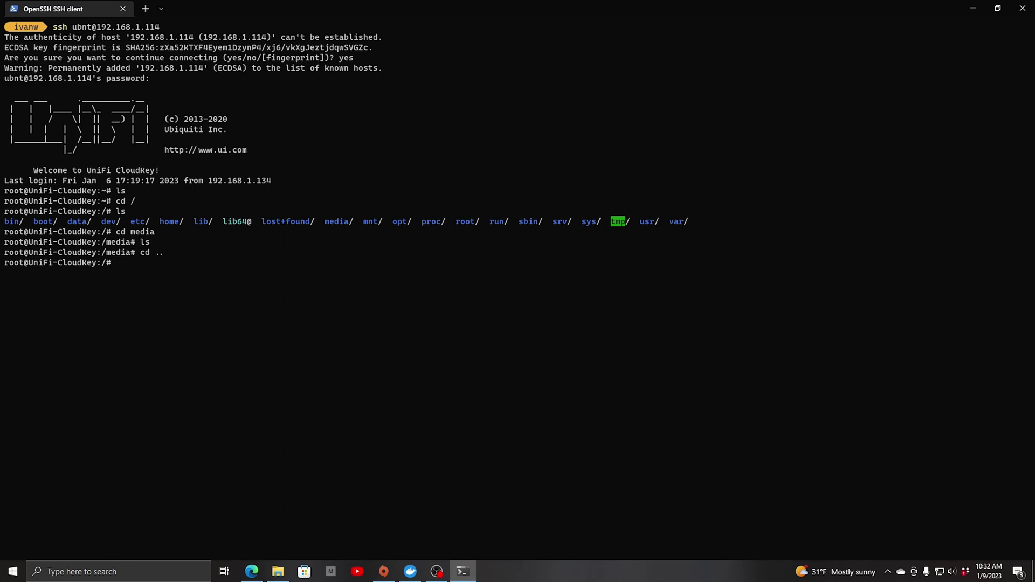
Change into /data/autobackup and list the .unf backup files
type("cd /data")
key("Return")
type("ls")
key("Return")
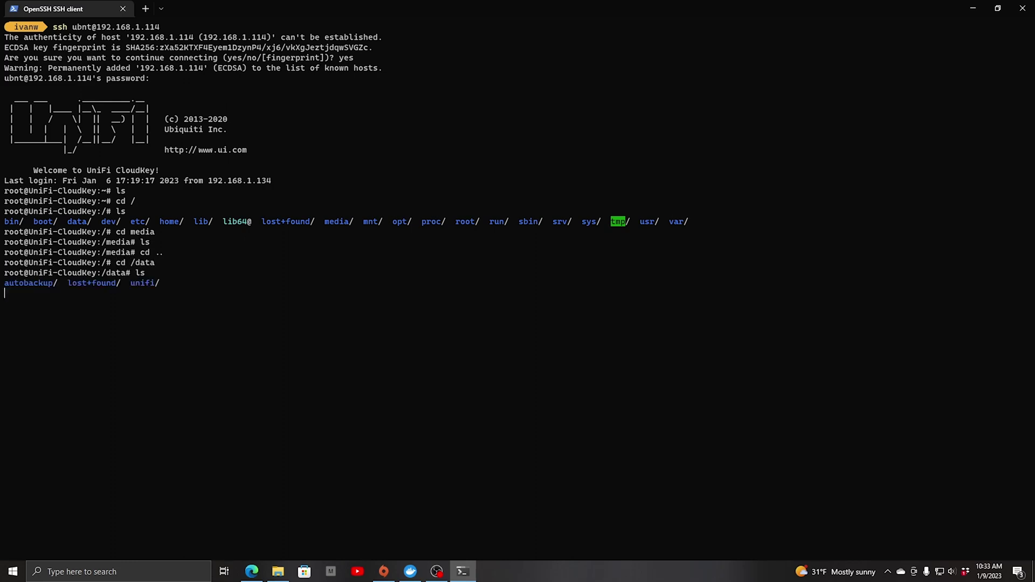
type("cd aut")
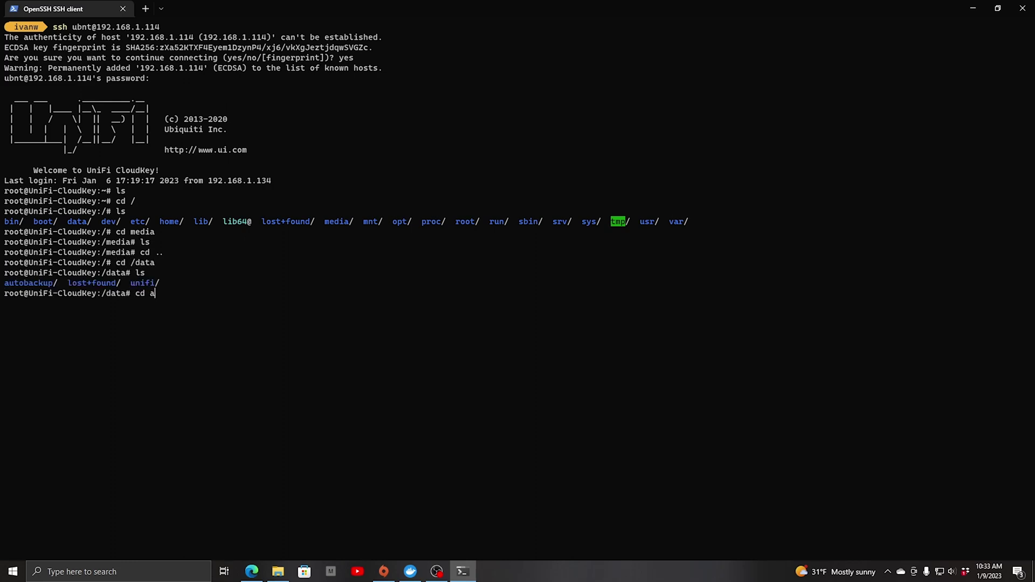
key("Tab")
key("Return")
type("ls")
key("Return")
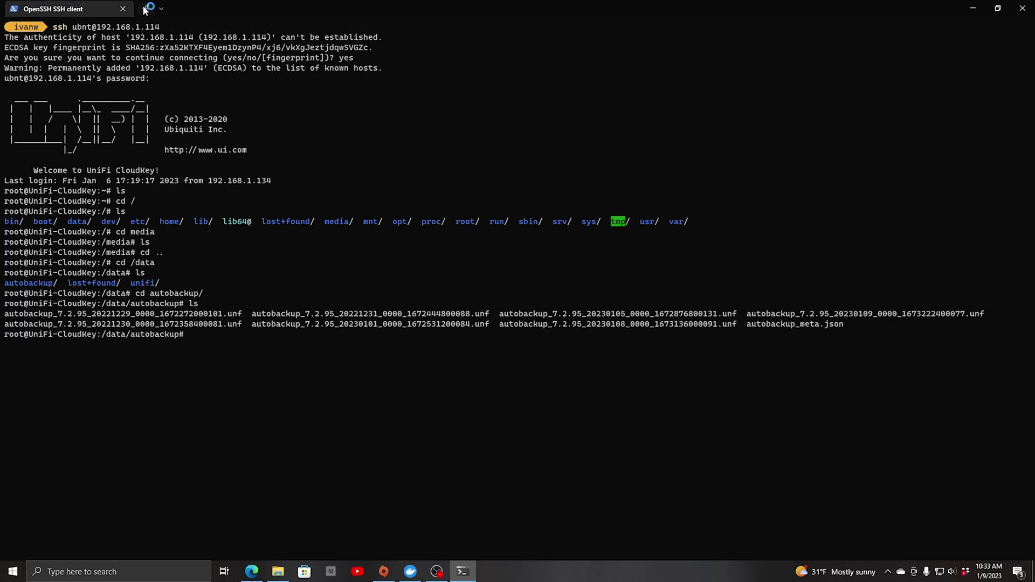
left_click(145, 9)
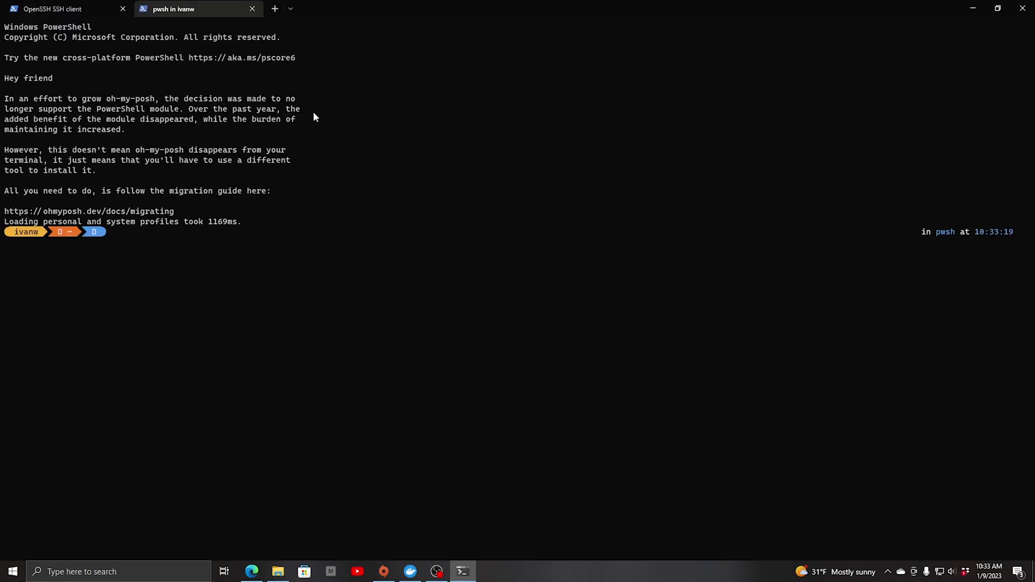
SSH into saturn.home.therootuser.com as root and list its home folder
type("ssh root@saturn.home.therootuser.com")
key("Return")
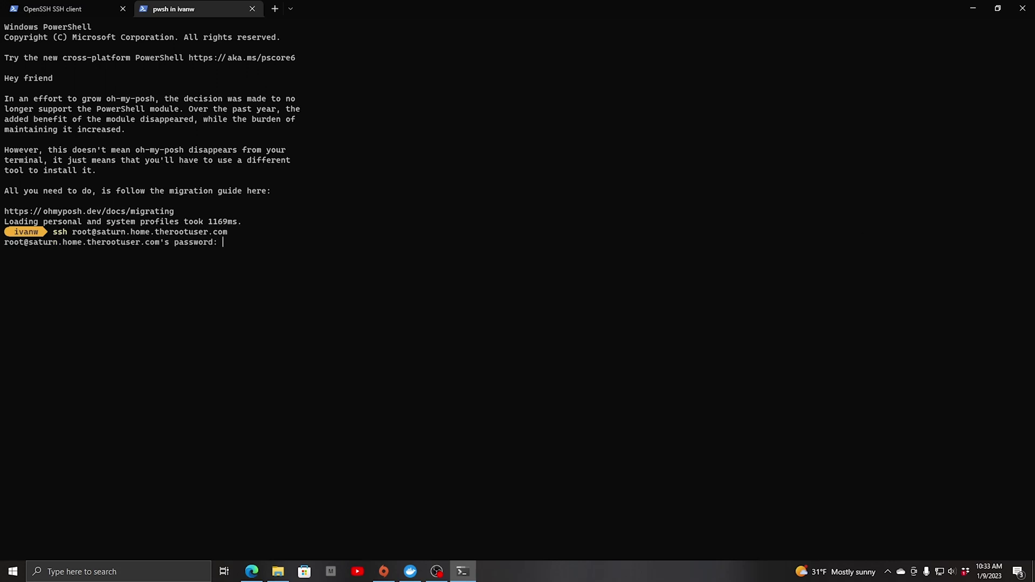
key("Return")
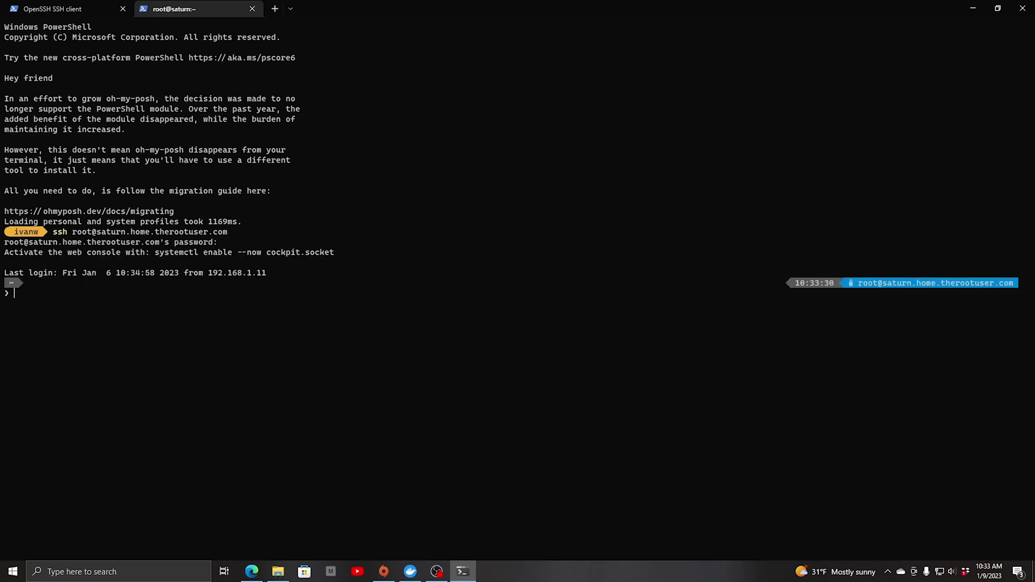
type("ls")
key("Return")
Create an unfi folder at saturn's filesystem root and confirm it is listed
type("cd ")
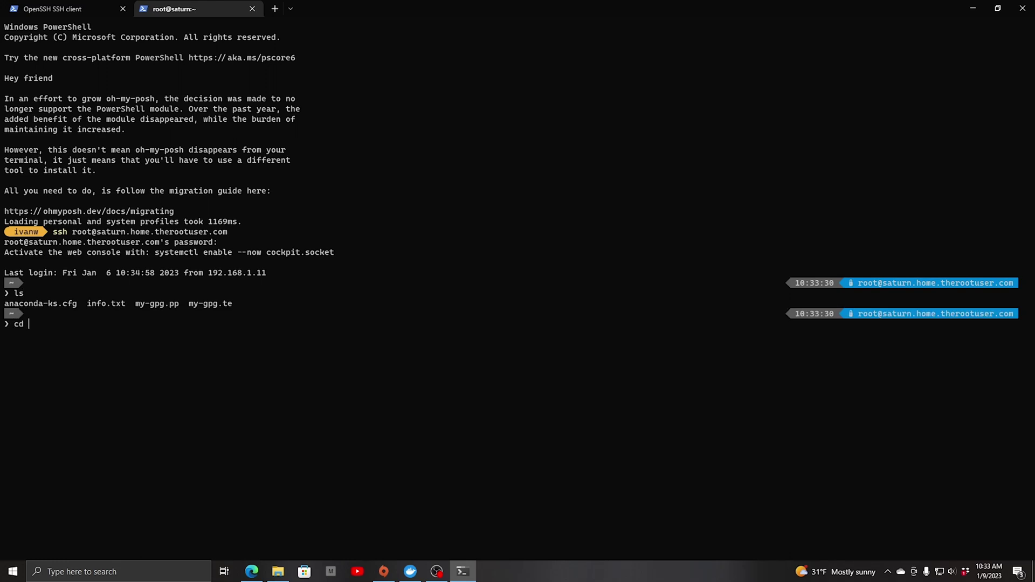
type("/")
key("Return")
type("ls")
key("Return")
type("m")
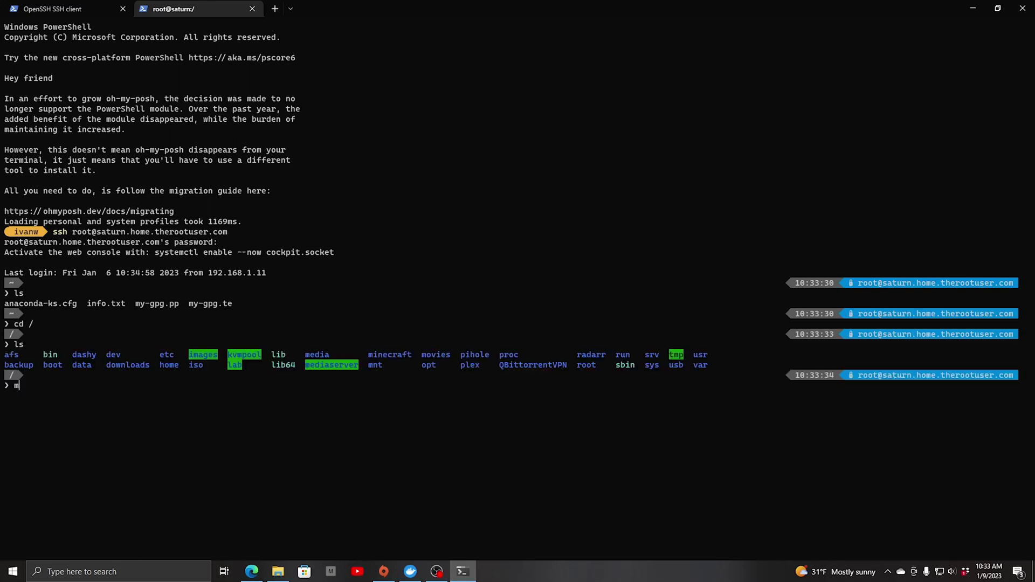
type("kdir unfi")
key("Return")
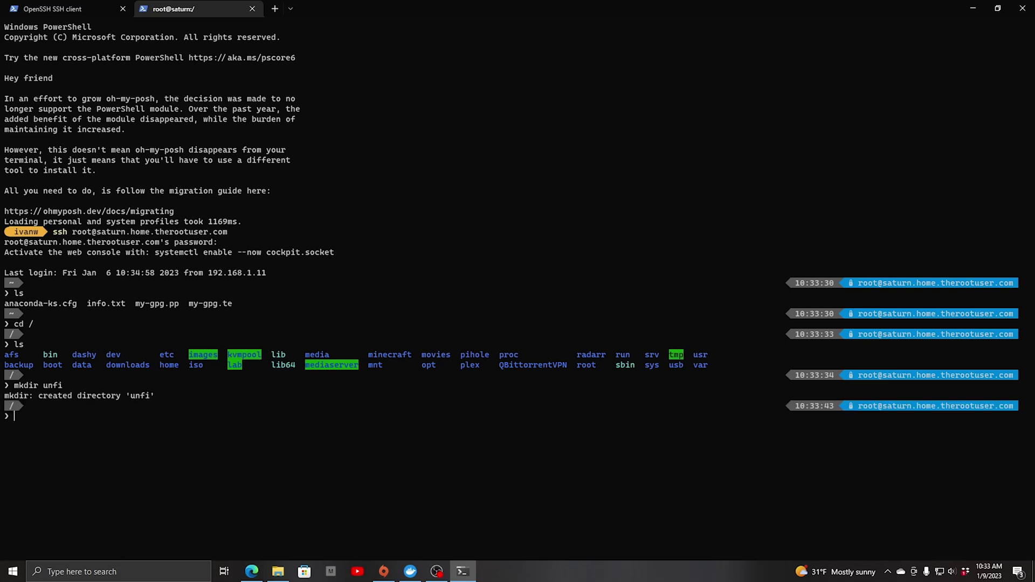
type("ls")
key("Return")
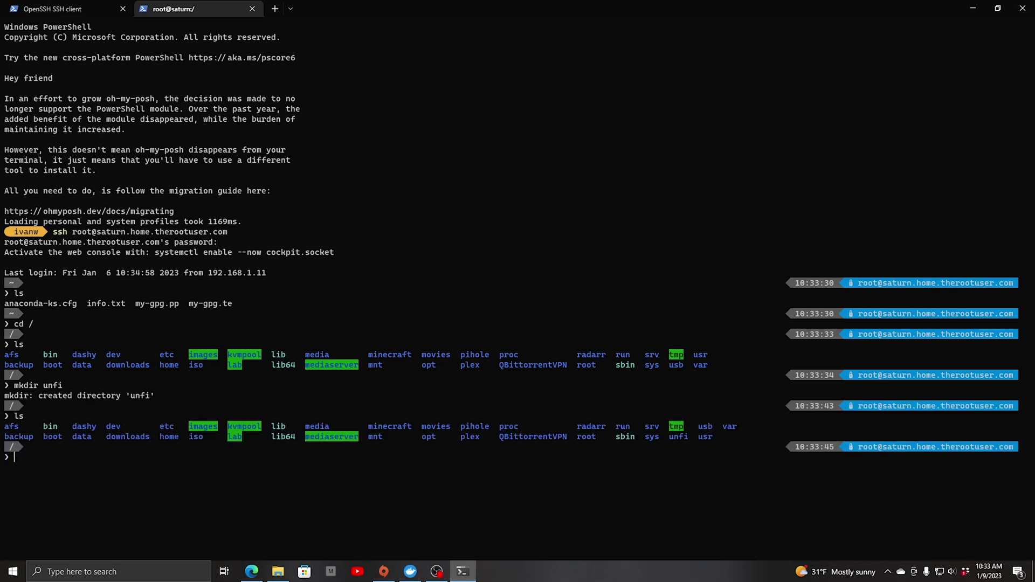
left_click(73, 11)
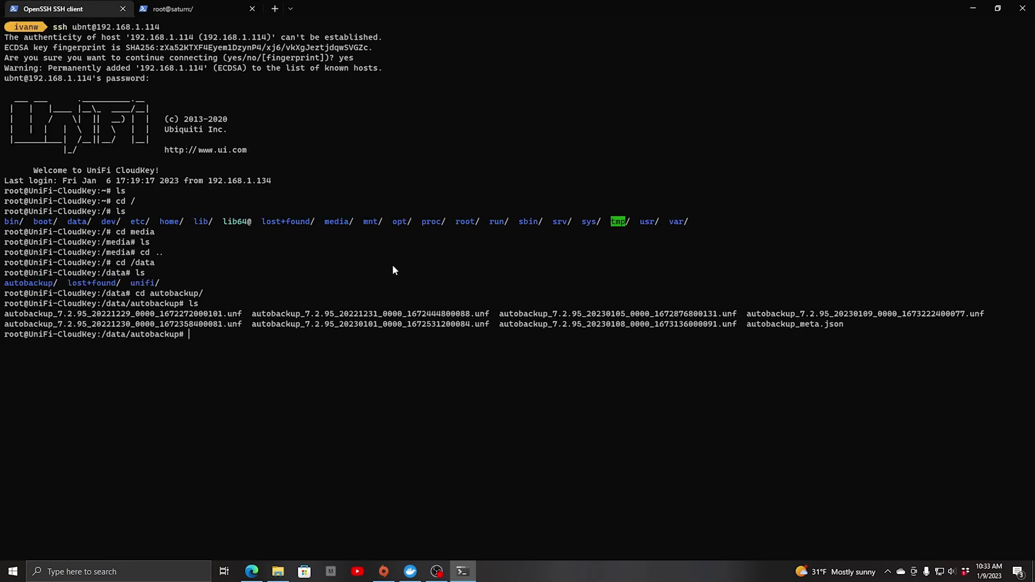
Copy the seven .unf backups and autobackup_meta.json to saturn's /unifi/ with scp, then review the history
key("Return")
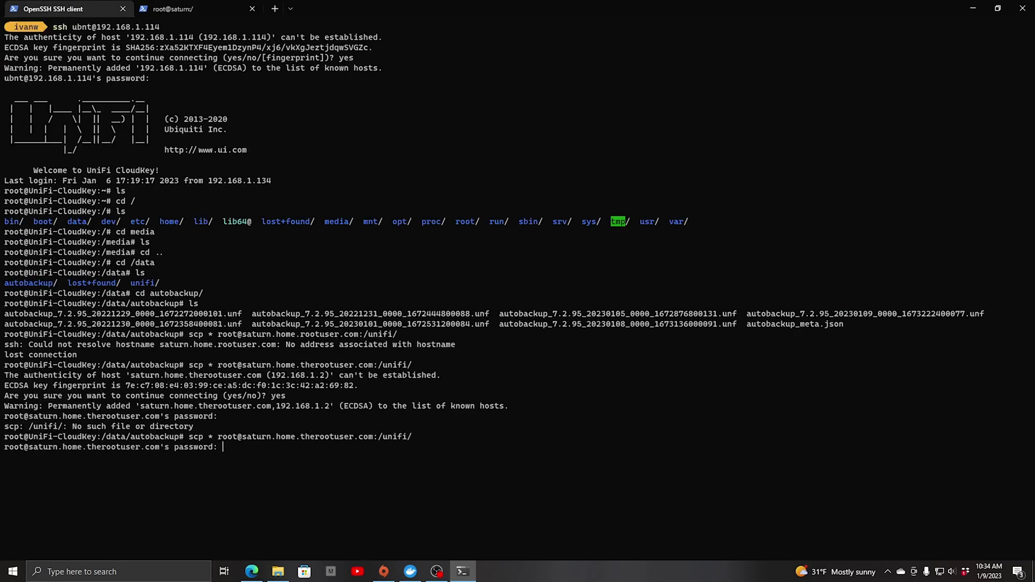
key("Return")
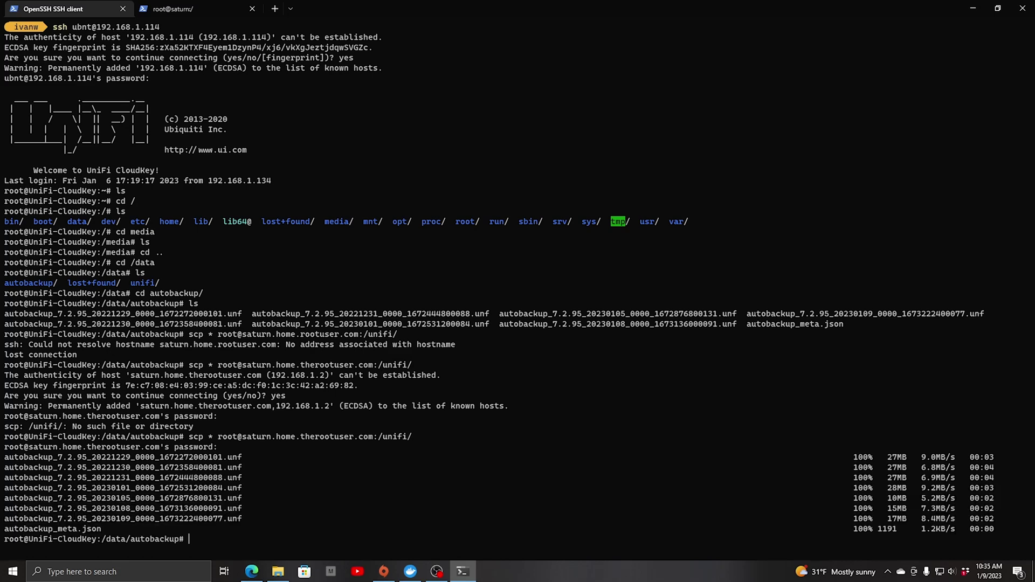
type("history")
key("Return")
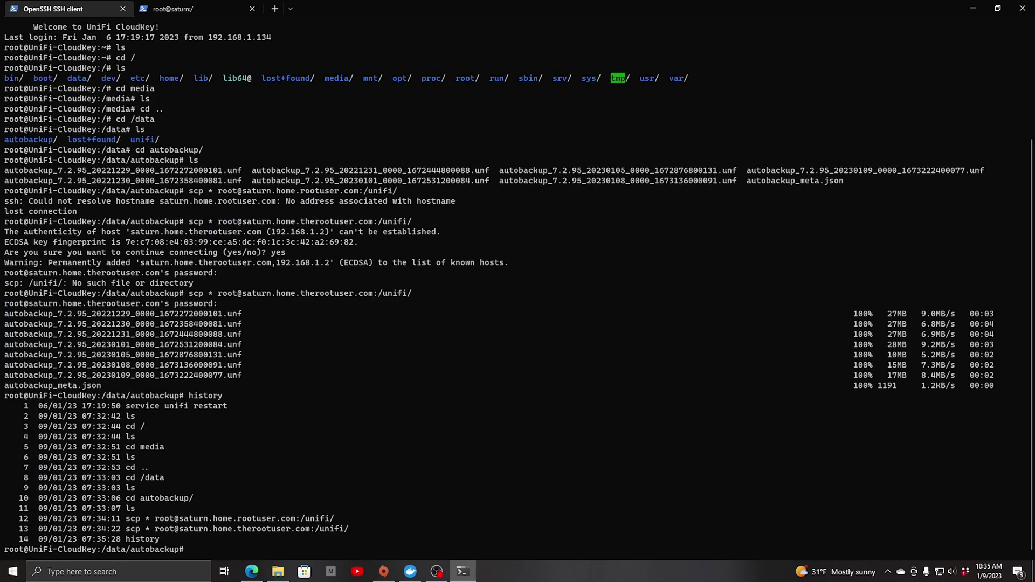
type("service unifi stop")
Run service unifi stop and check the Cloud Key Maintenance page now offers Start UniFi
key("Return")
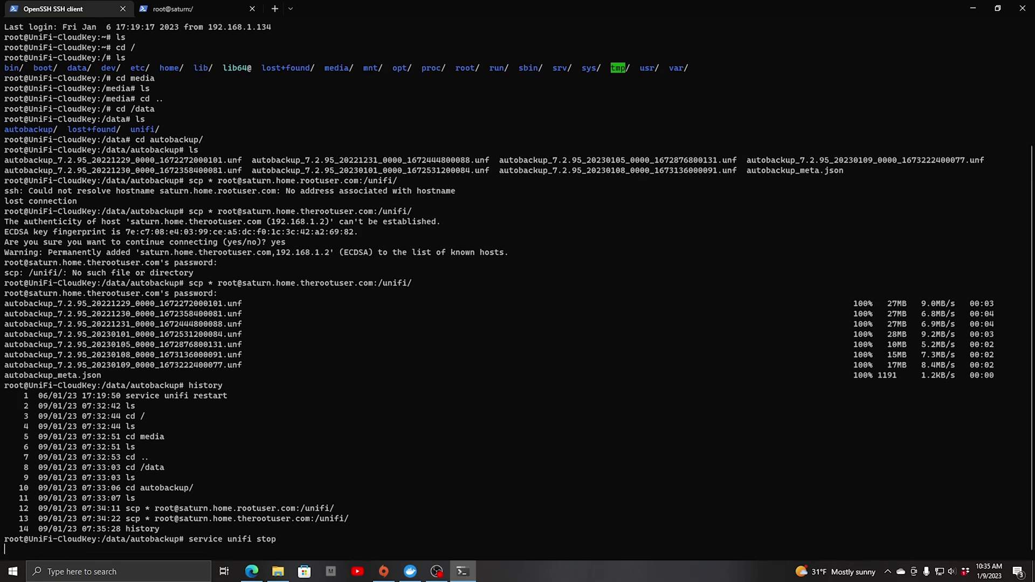
key("alt+Tab")
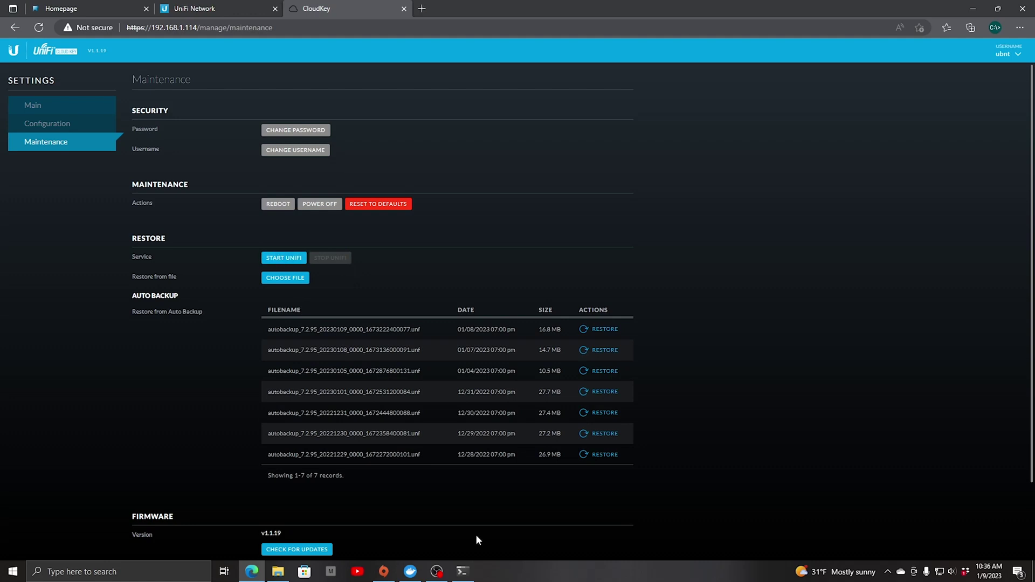
left_click(463, 571)
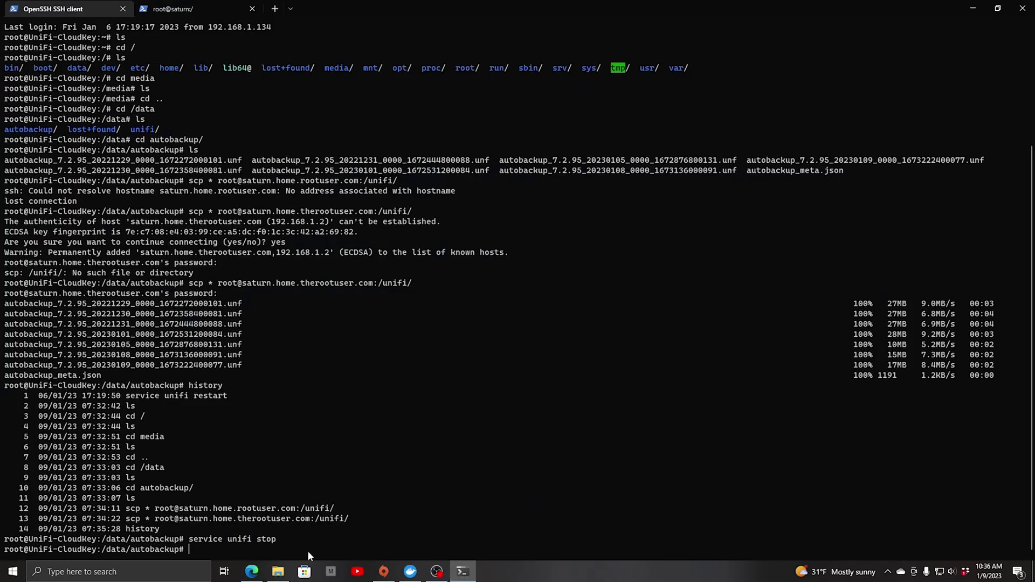
left_click(252, 572)
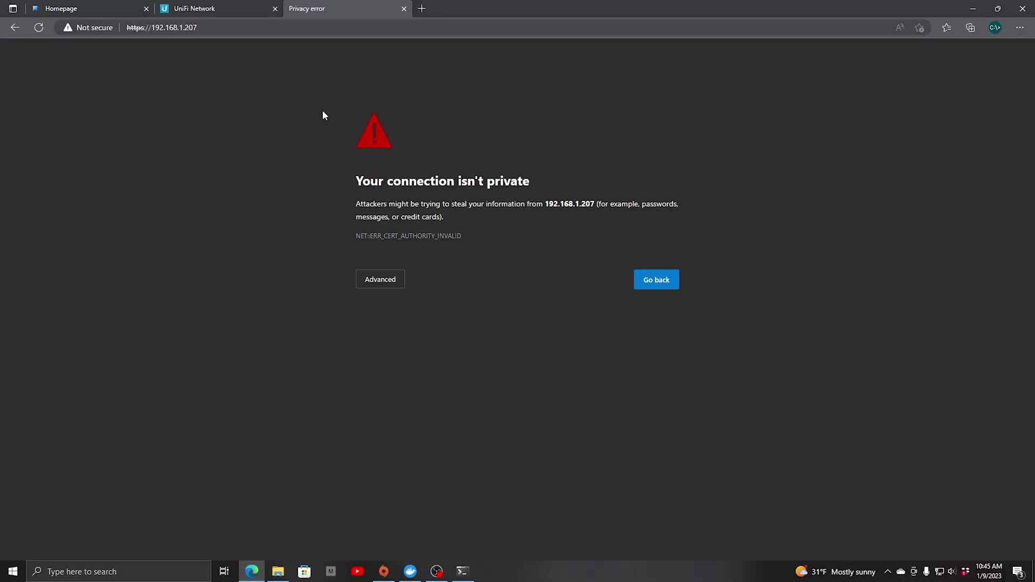
Bypass the certificate warning for 192.168.1.207, start the UCK G2 Plus setup and accept the terms
left_click(382, 279)
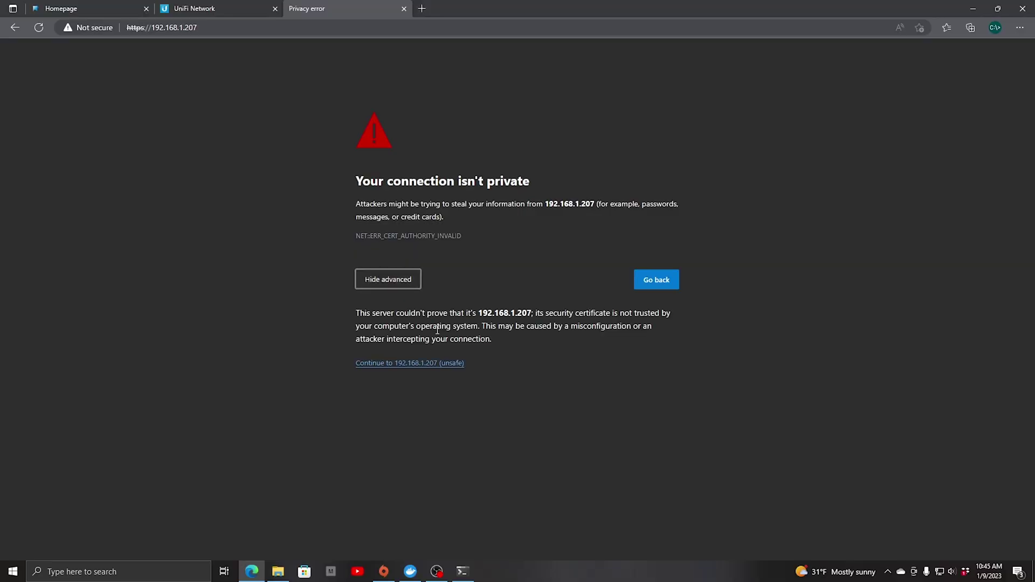
left_click(429, 363)
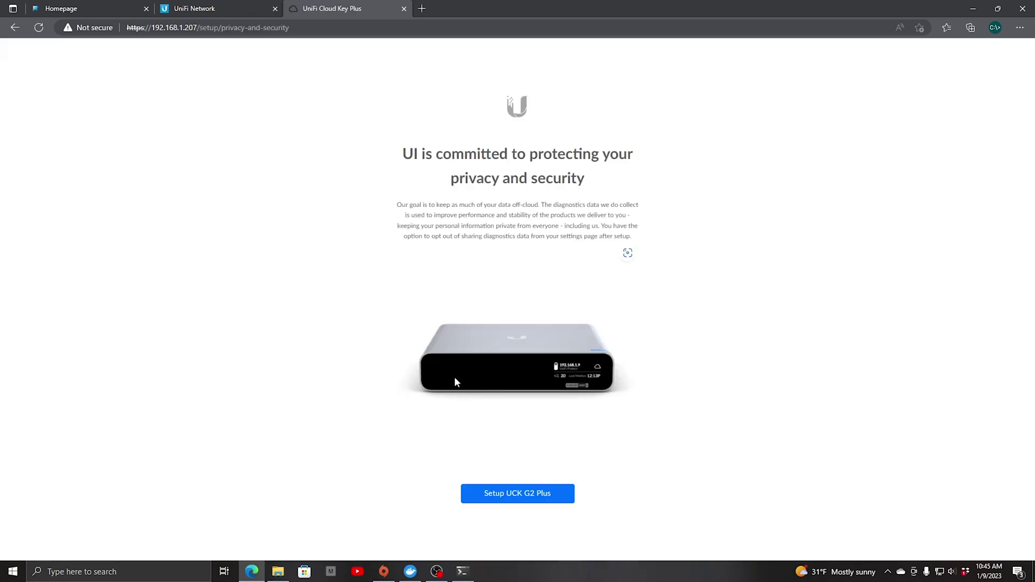
left_click(530, 494)
left_click(339, 348)
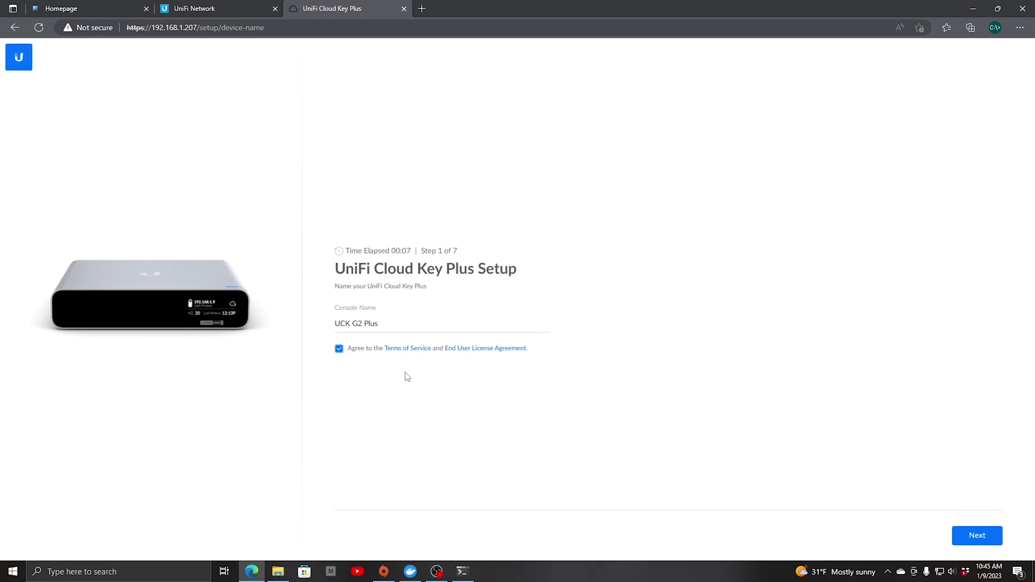
Keep the console name, Personal setup and daily 3 AM updates, and enable diagnostics sharing
left_click(953, 540)
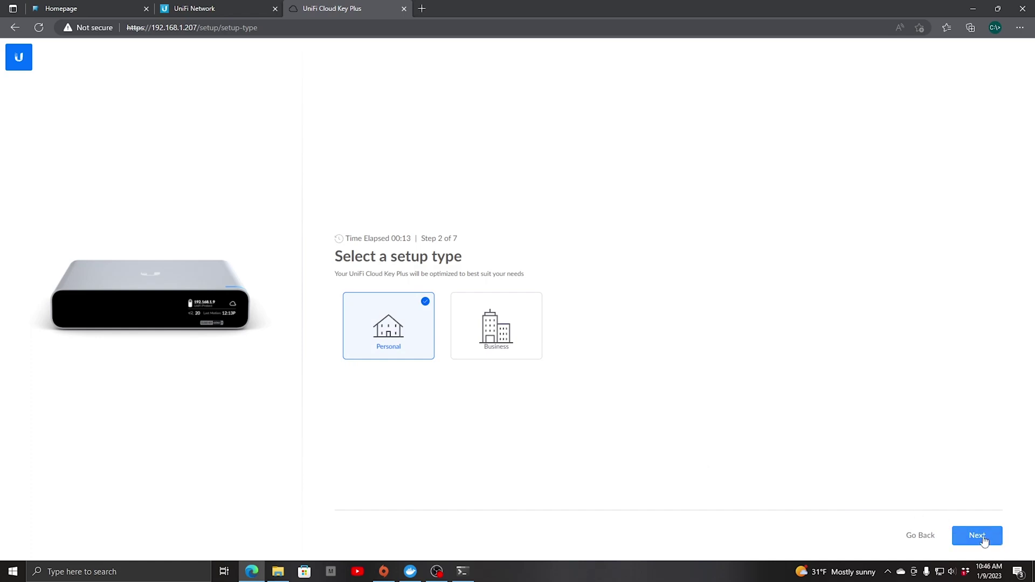
left_click(962, 534)
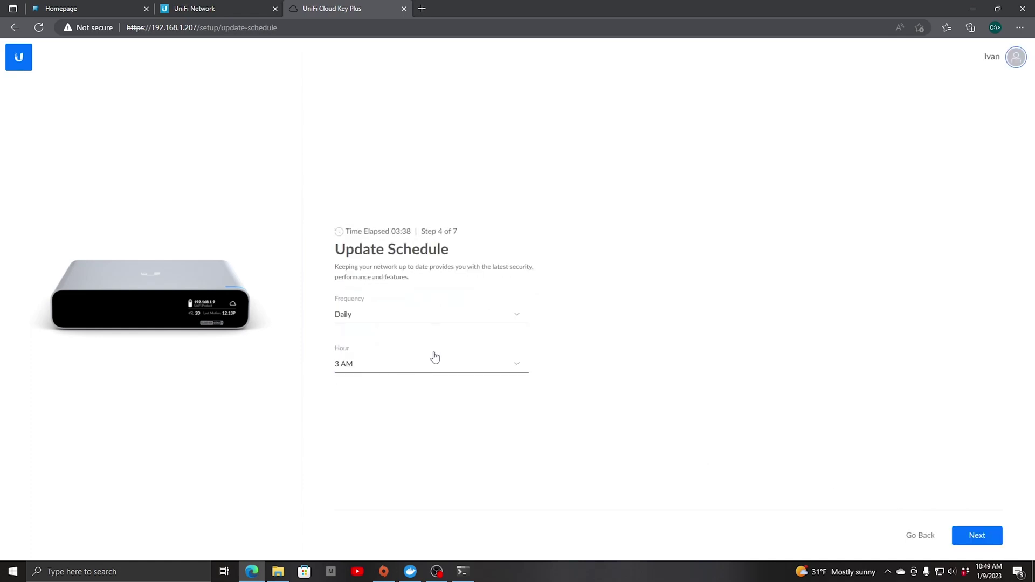
left_click(974, 542)
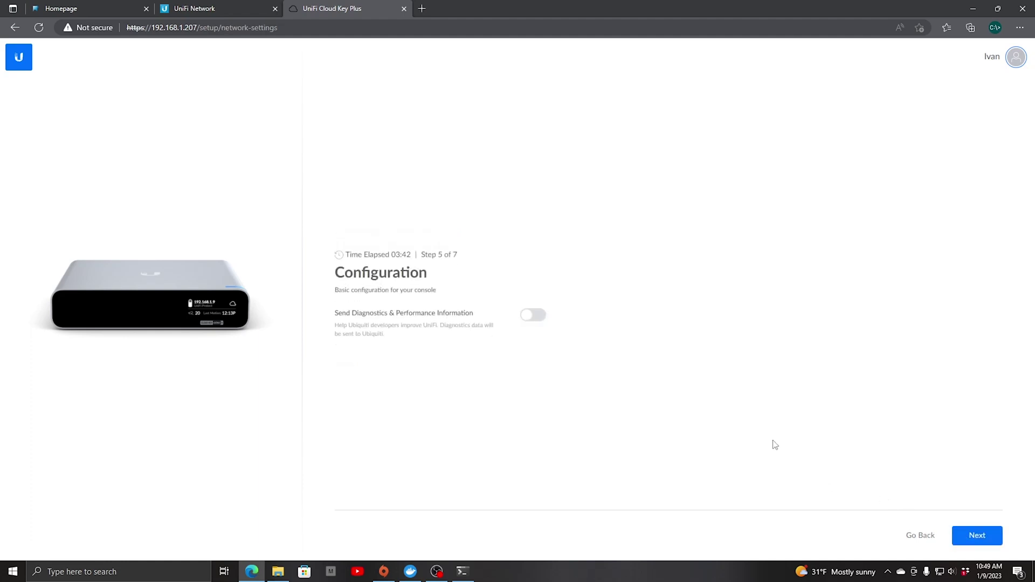
left_click(536, 316)
left_click(972, 536)
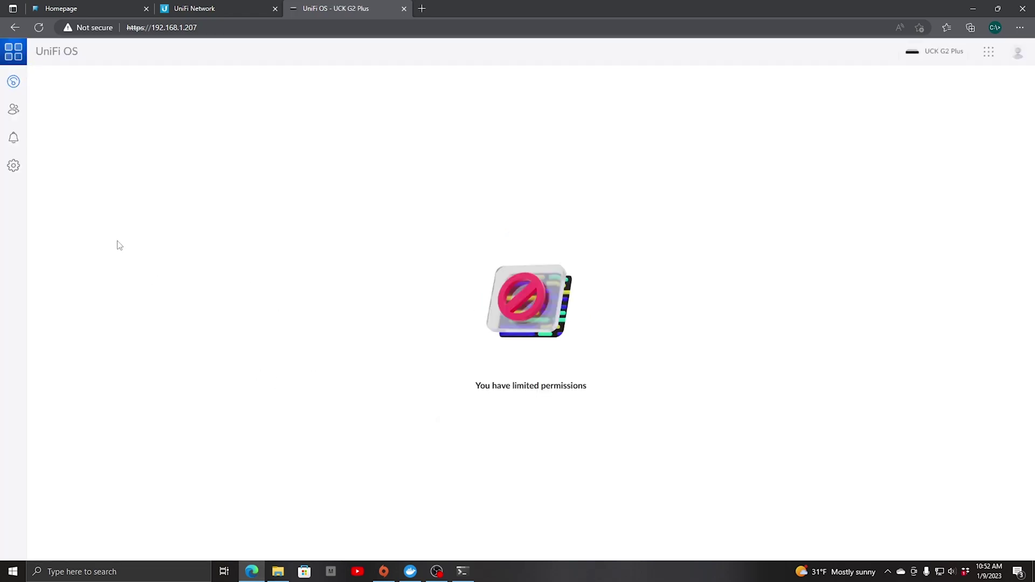
Update UniFi OS to version 3.0.13 from the console's Updates settings
left_click(14, 169)
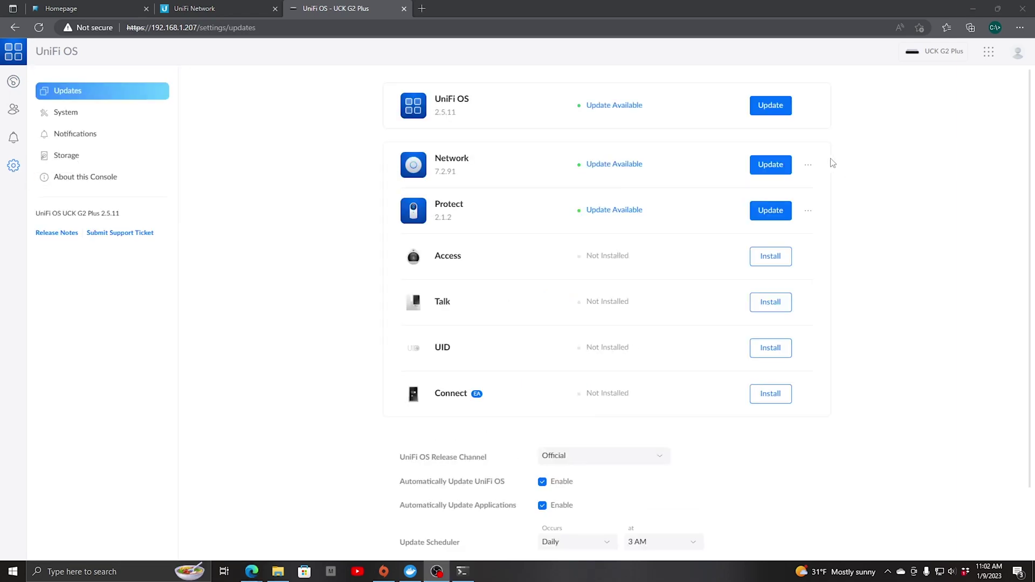
left_click(771, 107)
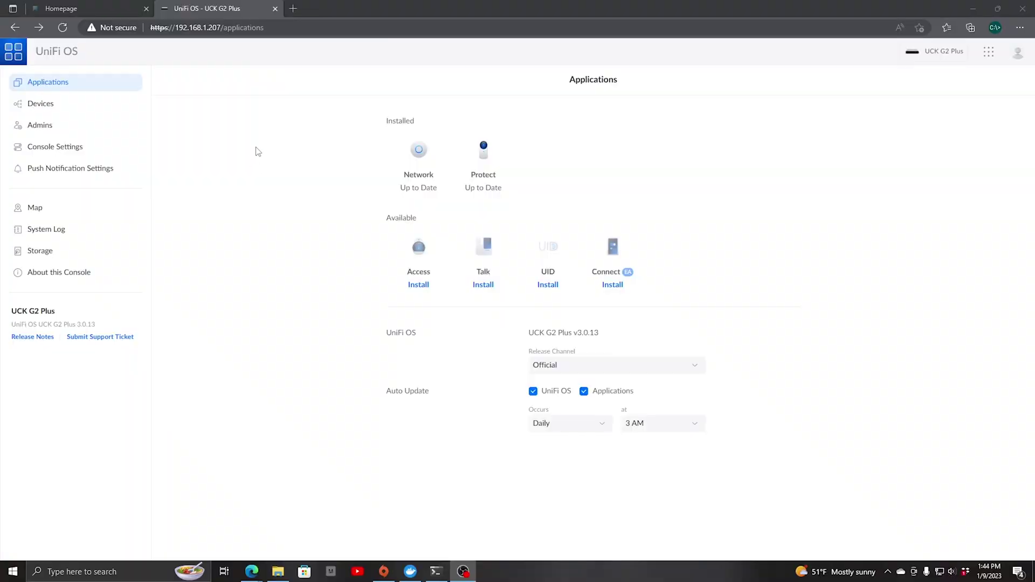
In Network's System settings, expand Backups and upload autobackup_7.2.95_20230109_0000_1673222400077.unf to restore
left_click(418, 151)
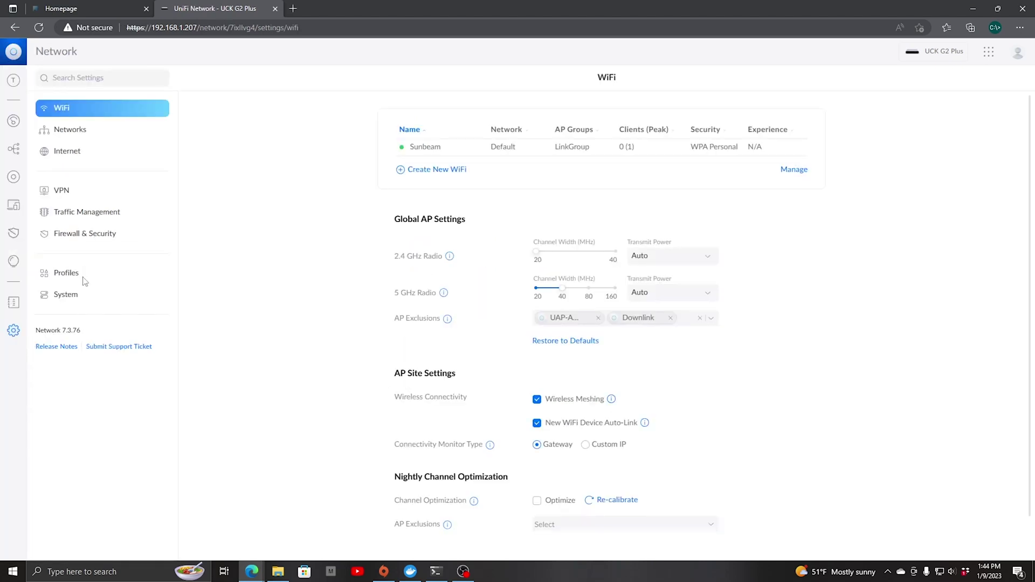
left_click(83, 296)
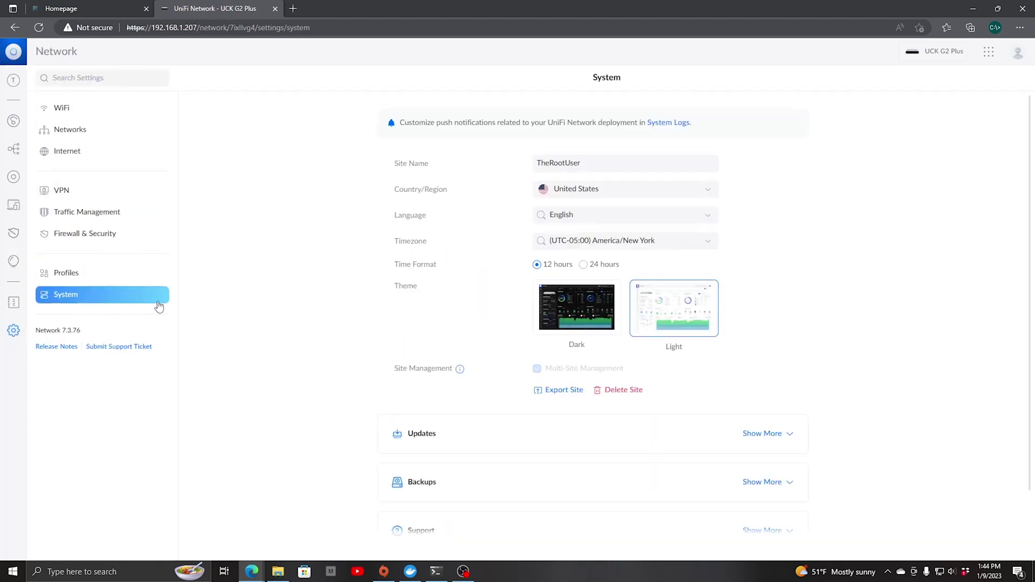
scroll(491, 345, "down", 2)
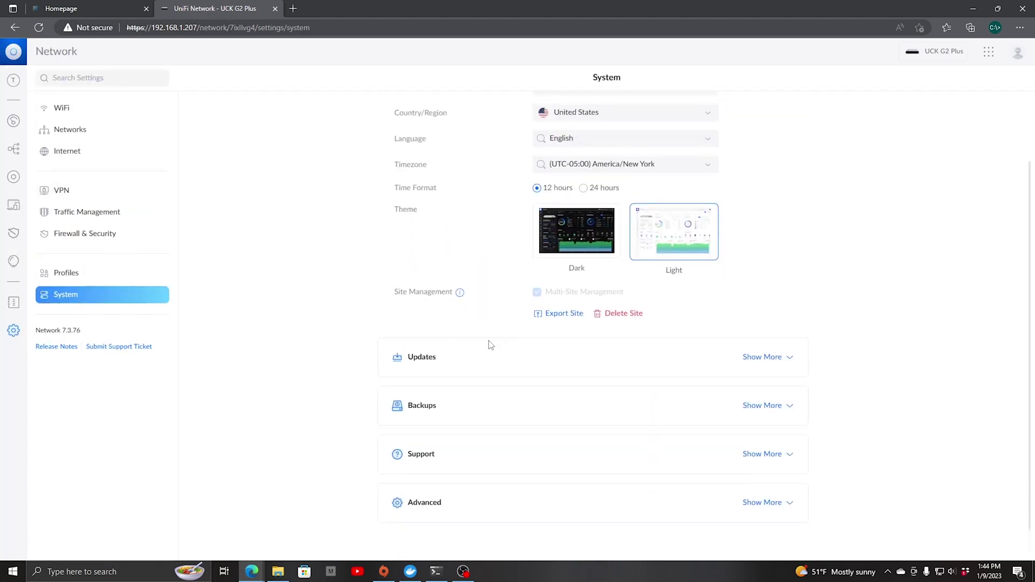
left_click(746, 413)
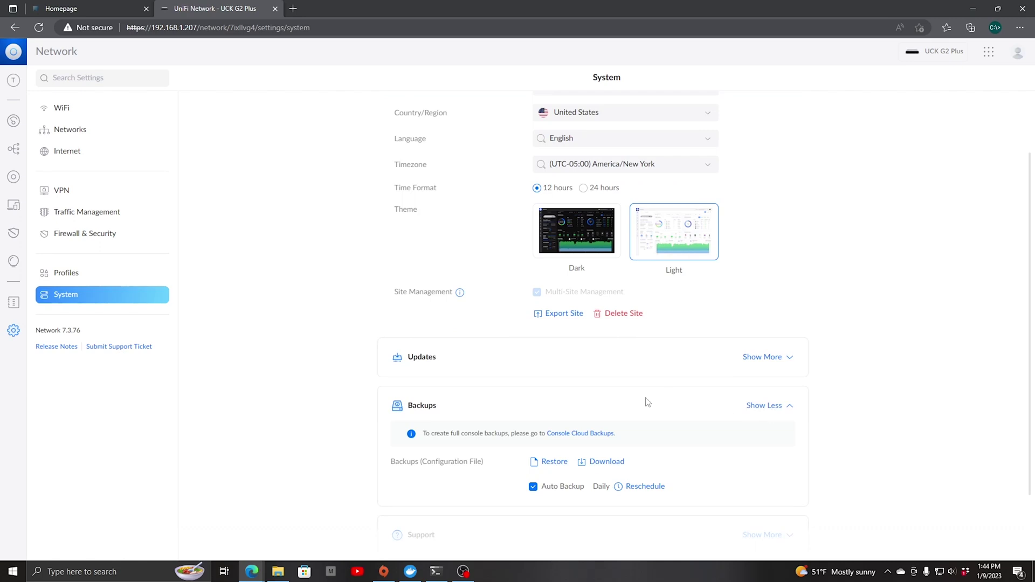
left_click(551, 463)
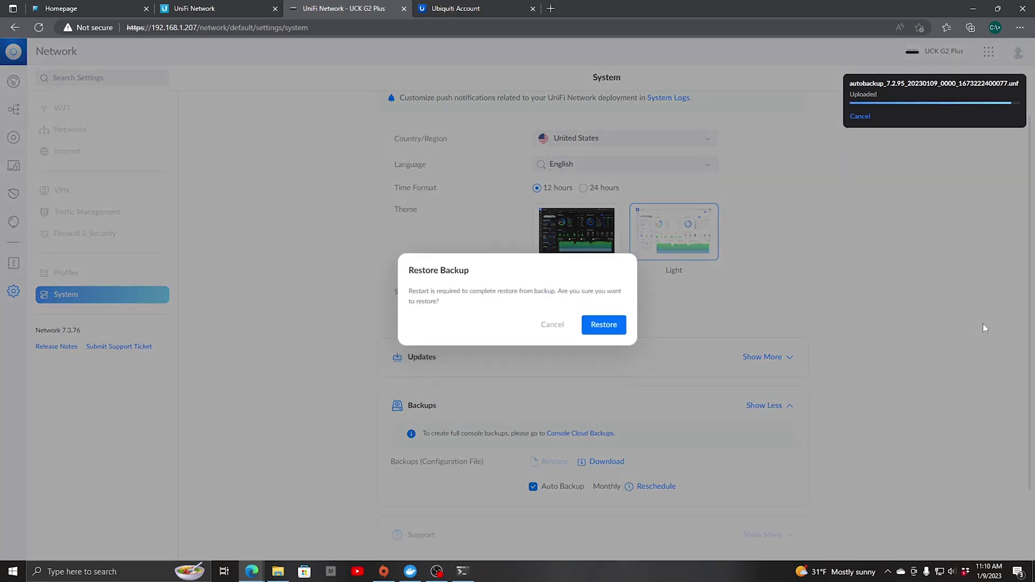
Confirm the backup restore and wait while the Network application shows Starting
left_click(607, 328)
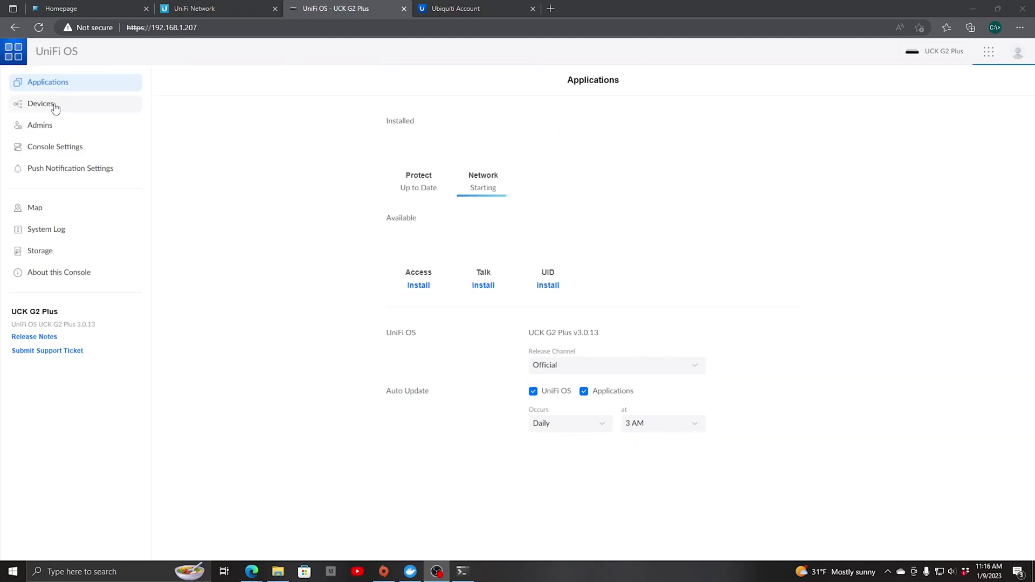
left_click(55, 108)
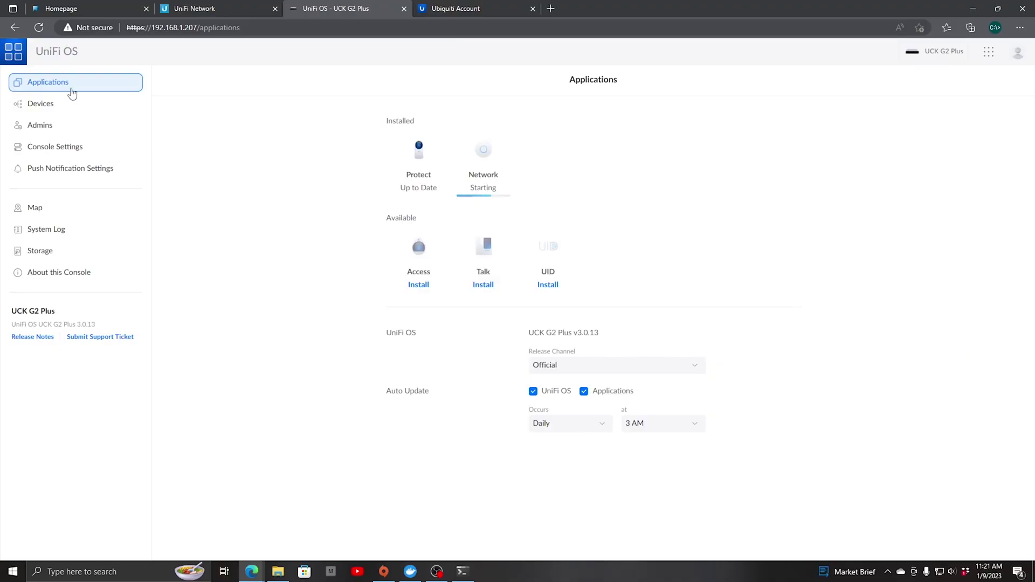
Reload to confirm Network is running, then view the five online devices and the Living Room Switch details
left_click(39, 28)
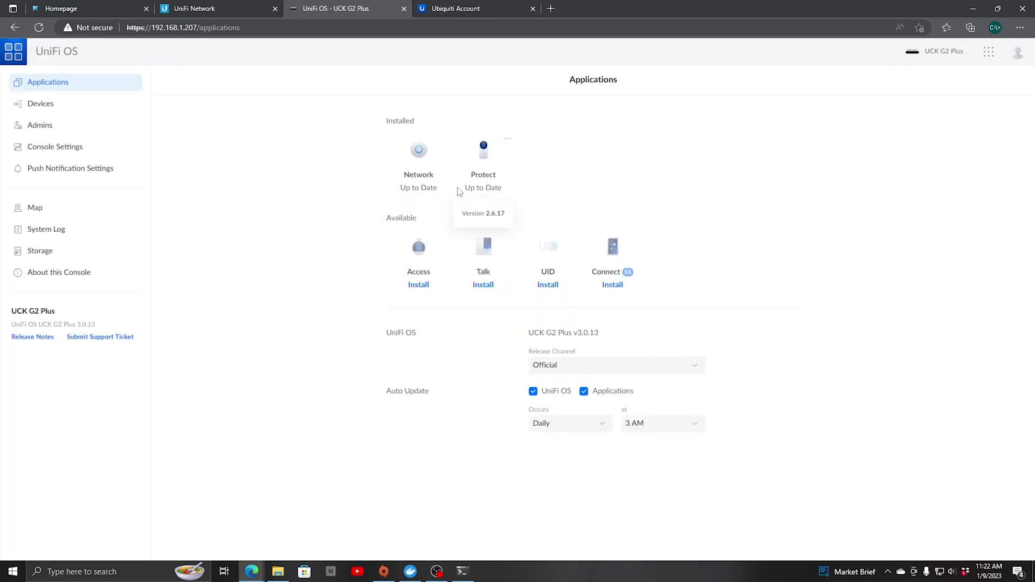
left_click(55, 111)
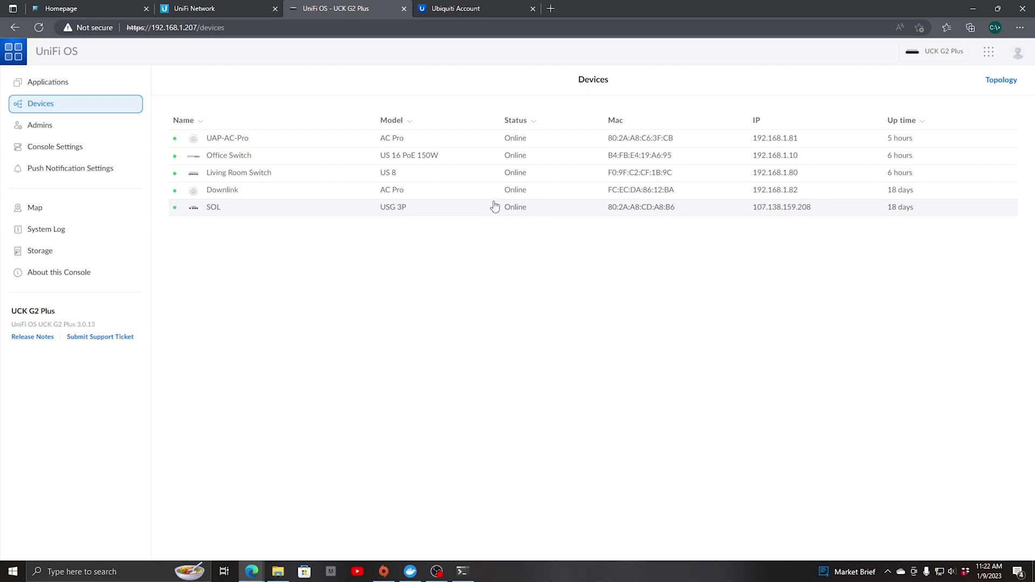
left_click(241, 178)
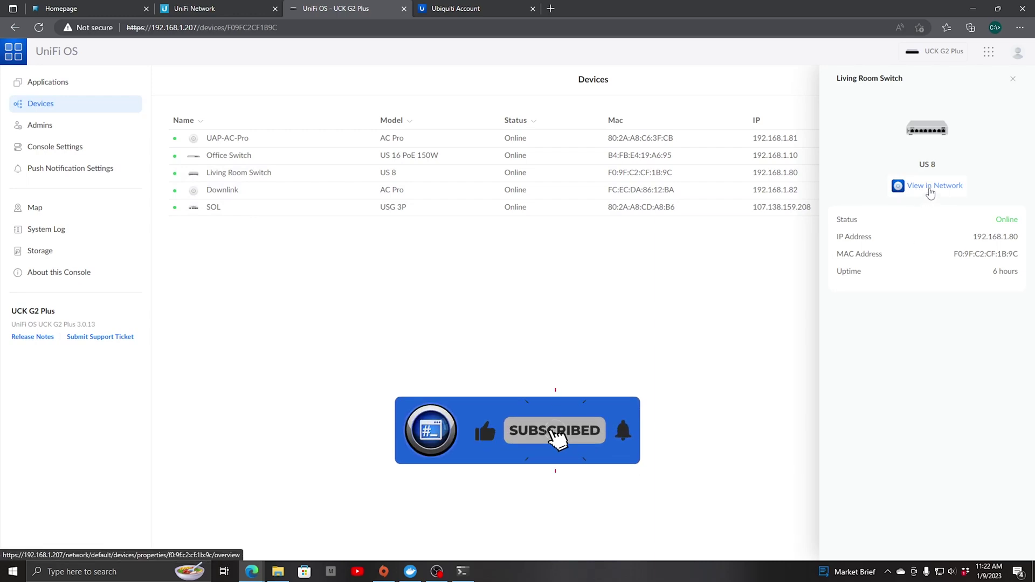
Open the Office Switch's Port Manager in UniFi Network to see its port aggregation and downlink layout
left_click(930, 189)
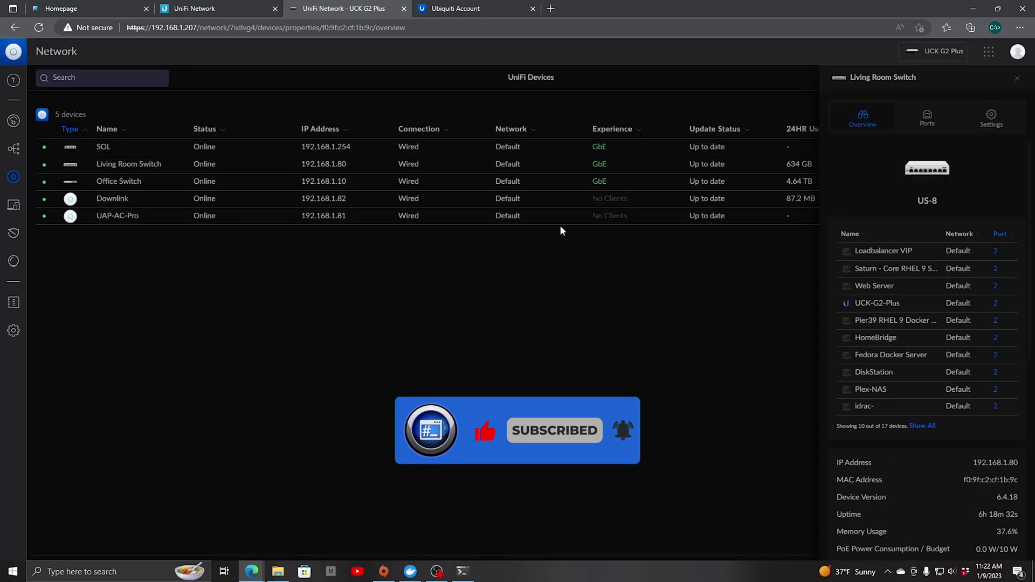
left_click(145, 184)
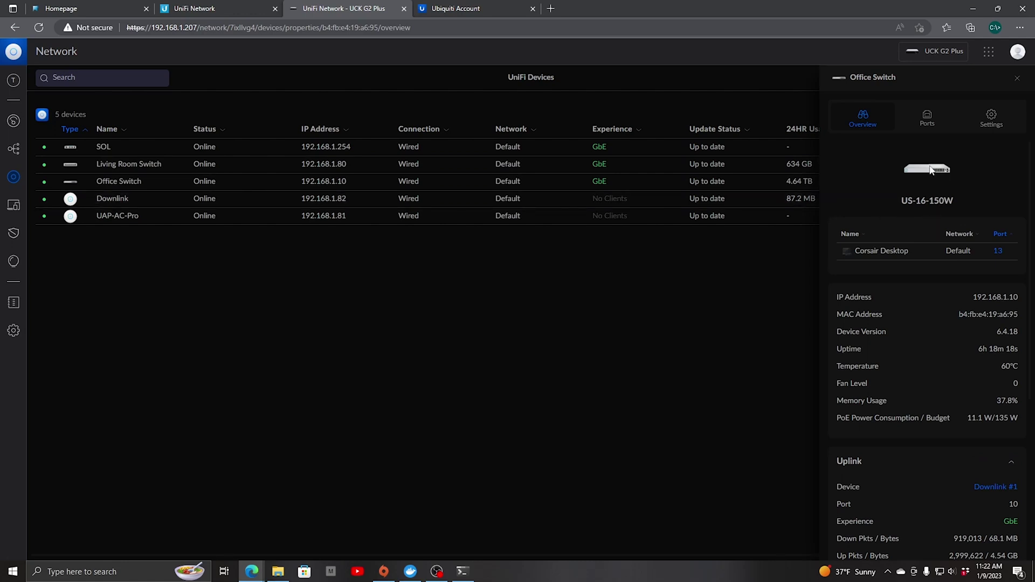
left_click(927, 117)
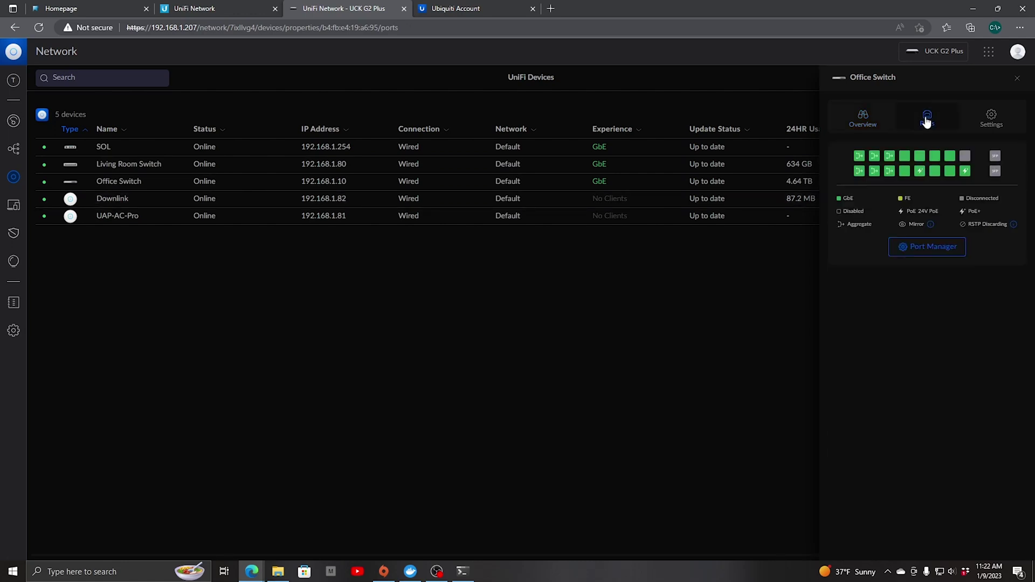
left_click(925, 249)
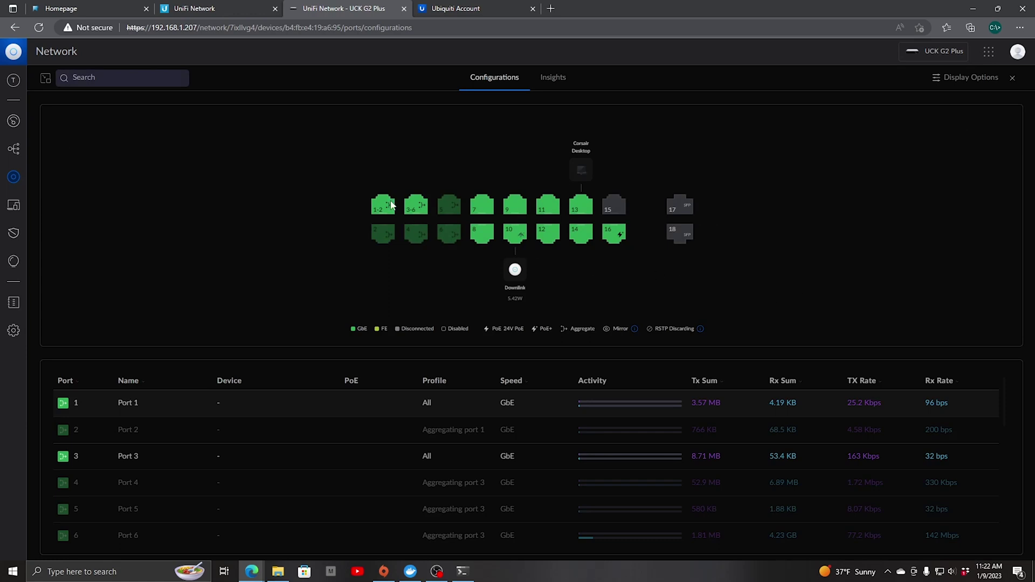